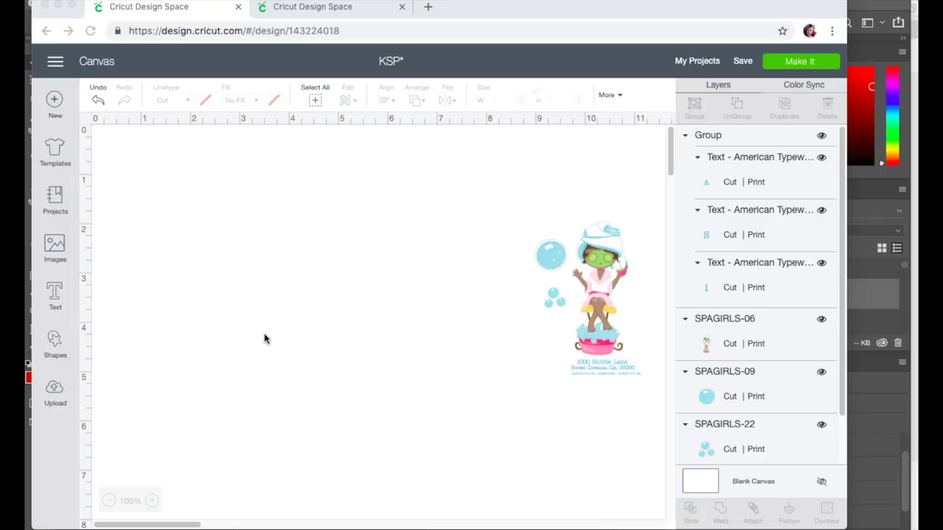
Upload KALLE'S SPA PARTY.png as a Complex image and save it as Print Then Cut
{"action": "left_click", "coordinate": [32, 376]}
{"action": "left_click", "coordinate": [52, 392]}
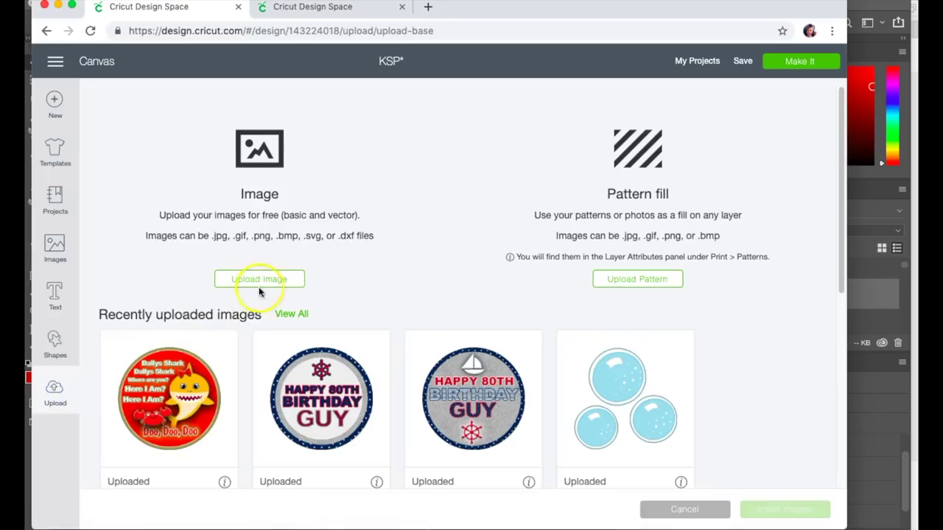
{"action": "left_click", "coordinate": [257, 274]}
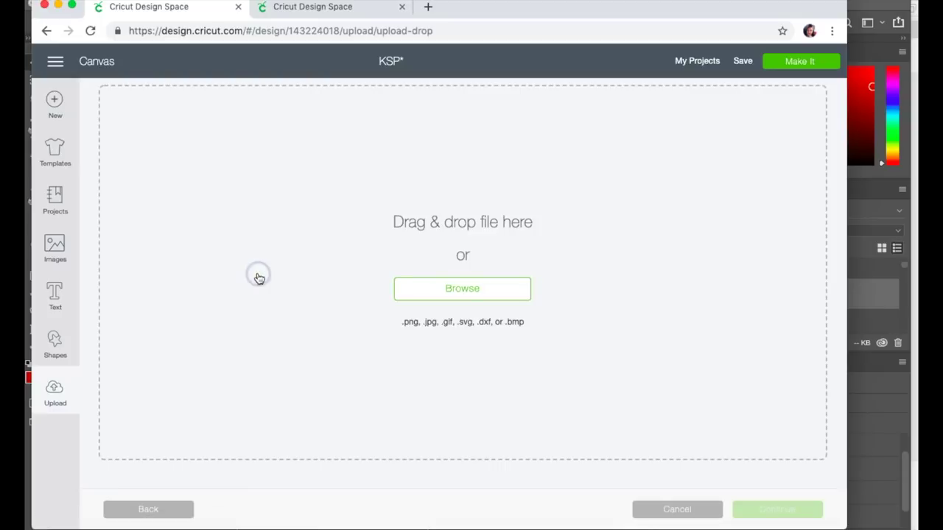
{"action": "left_click", "coordinate": [481, 288]}
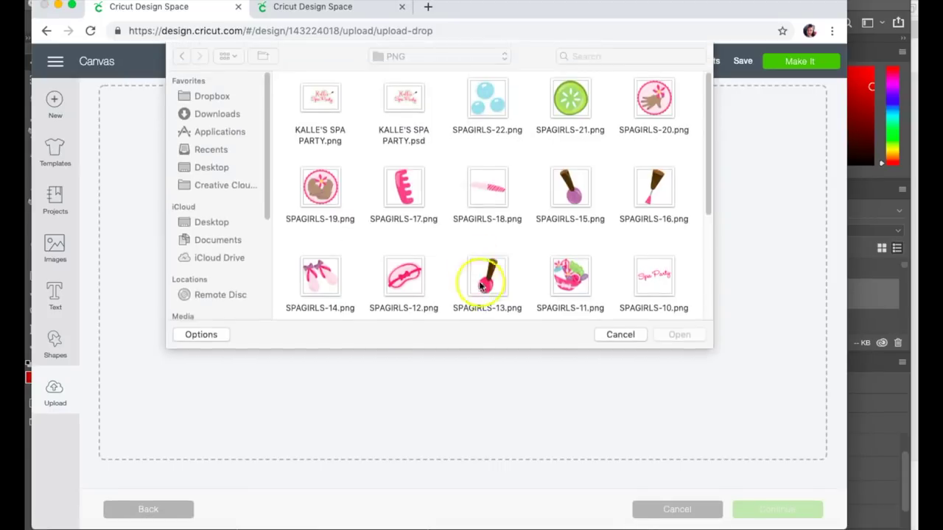
{"action": "double_click", "coordinate": [331, 94]}
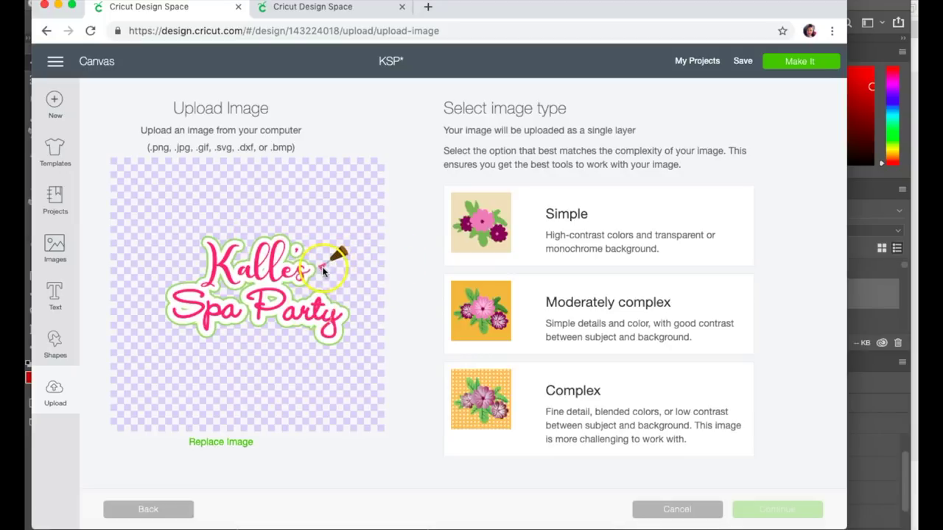
{"action": "left_click", "coordinate": [611, 406]}
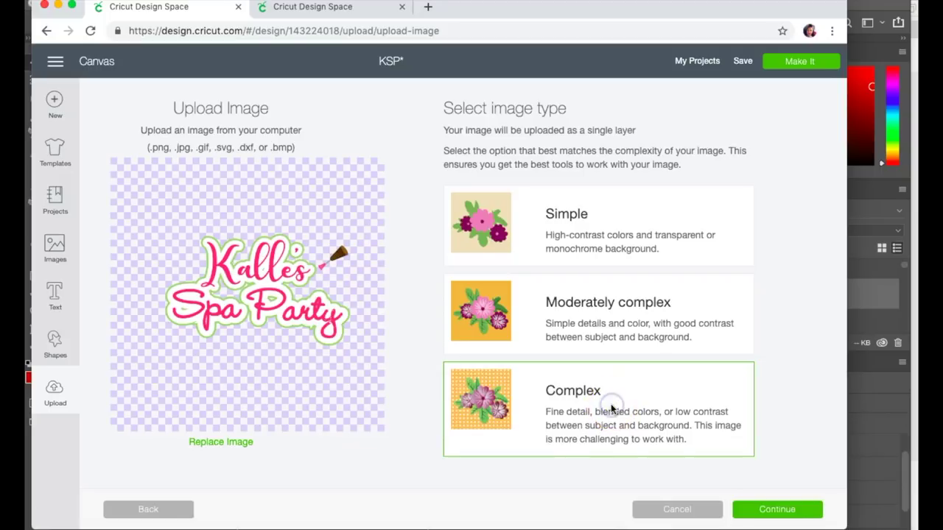
{"action": "left_click", "coordinate": [801, 511]}
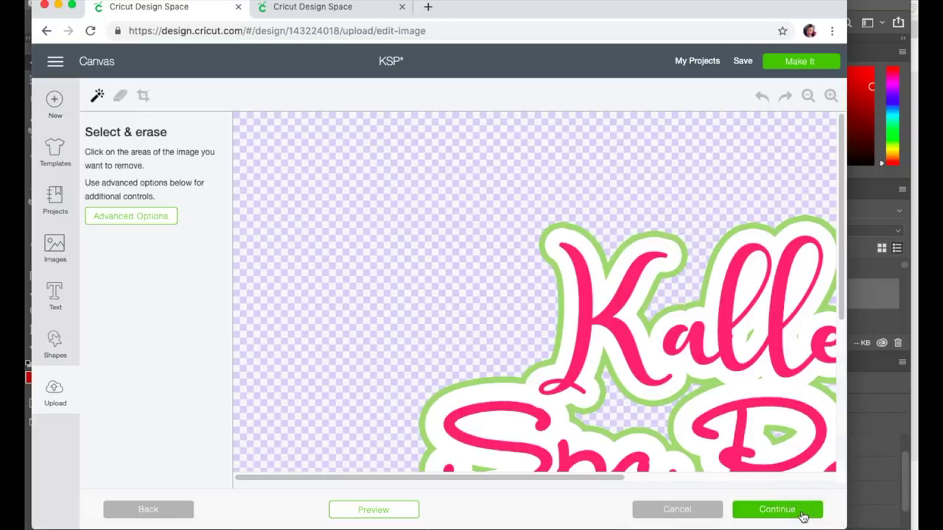
{"action": "left_click", "coordinate": [801, 511]}
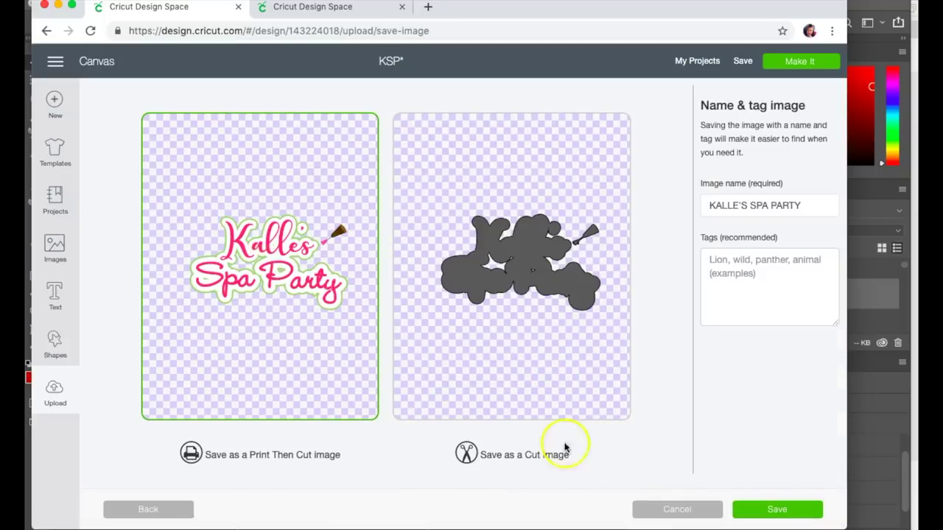
{"action": "left_click", "coordinate": [779, 509]}
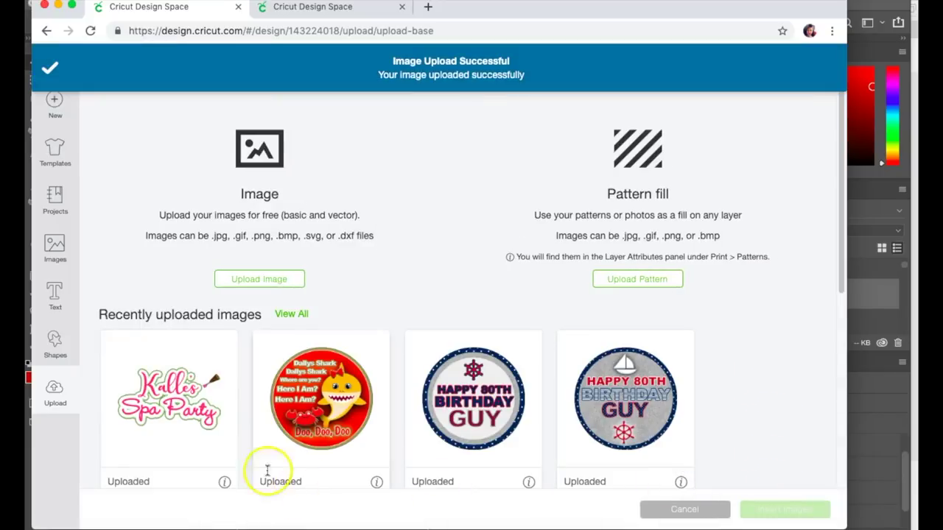
Insert the title onto the canvas, set its width to 2 inches, and place it above the spa girl
{"action": "left_click", "coordinate": [214, 409]}
{"action": "left_click", "coordinate": [785, 509]}
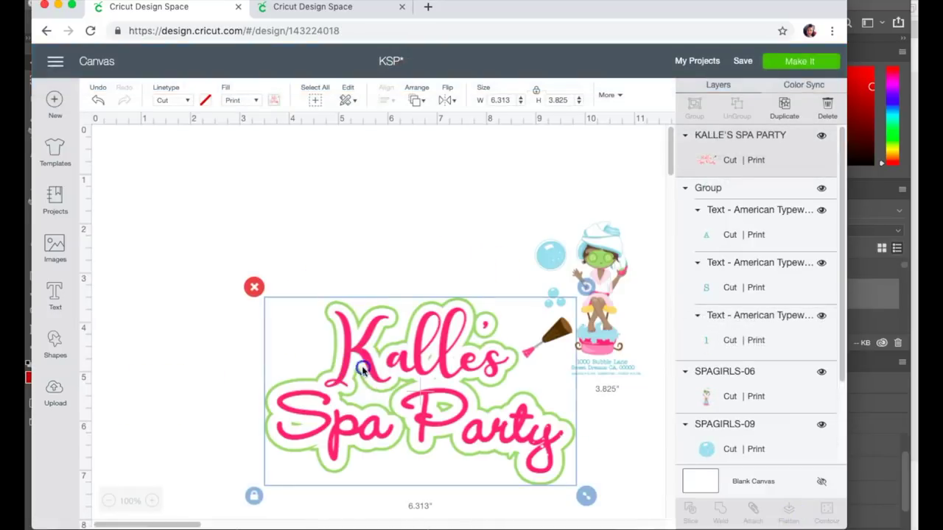
{"action": "double_click", "coordinate": [501, 100]}
{"action": "type", "text": "2"}
{"action": "key", "text": "Return"}
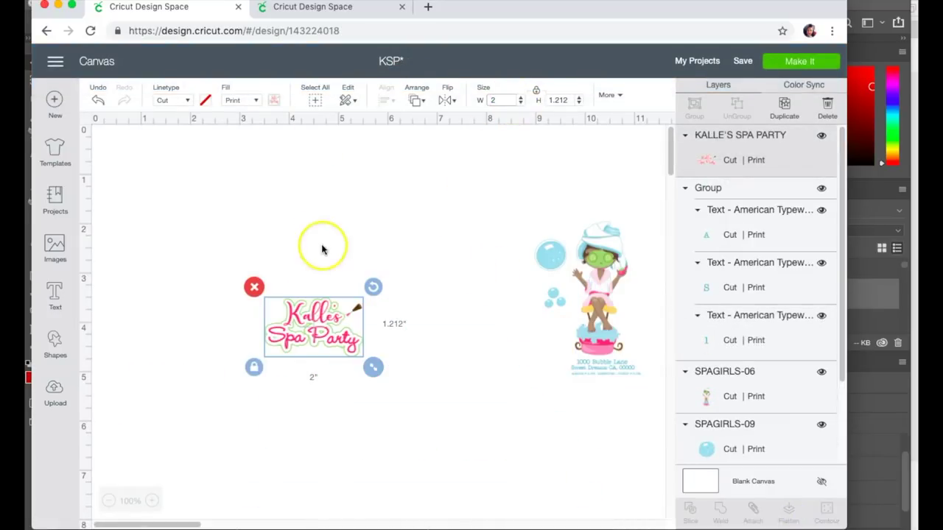
{"action": "left_click_drag", "start_coordinate": [323, 328], "coordinate": [613, 199]}
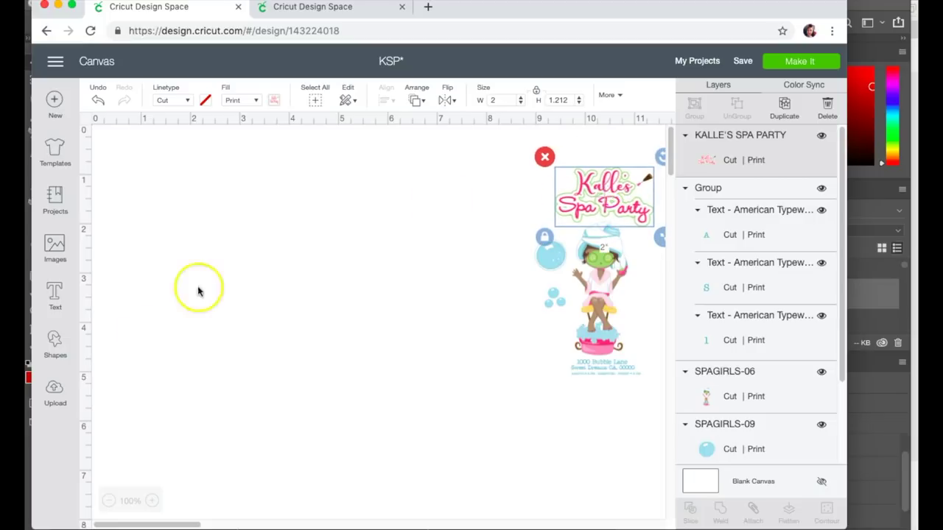
Add a circle and unlock proportions to stretch it to a 3.7 × 4.7 inch oval
{"action": "left_click", "coordinate": [56, 346]}
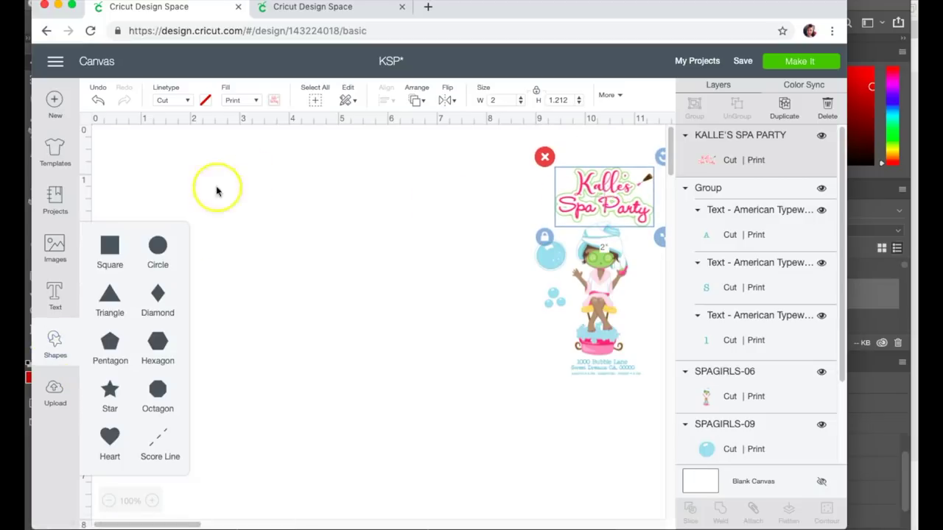
{"action": "left_click", "coordinate": [162, 245]}
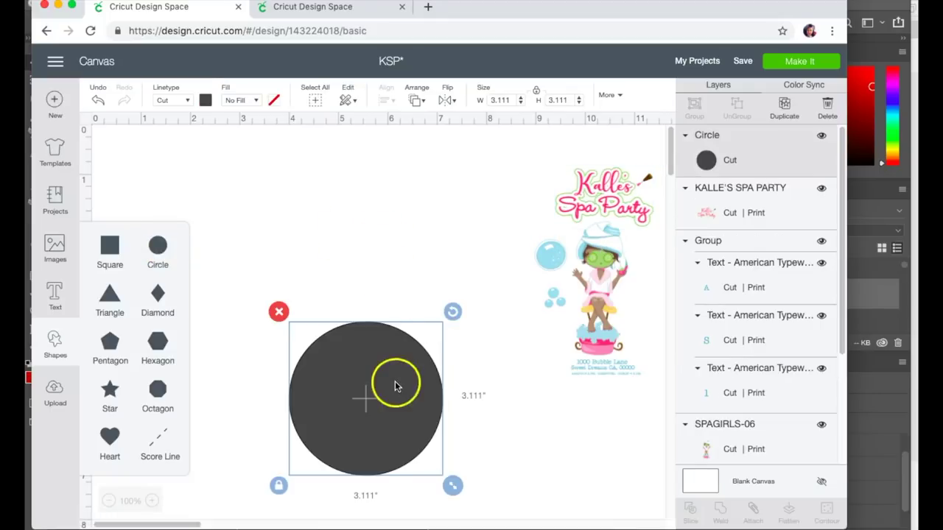
{"action": "left_click_drag", "start_coordinate": [396, 386], "coordinate": [380, 280]}
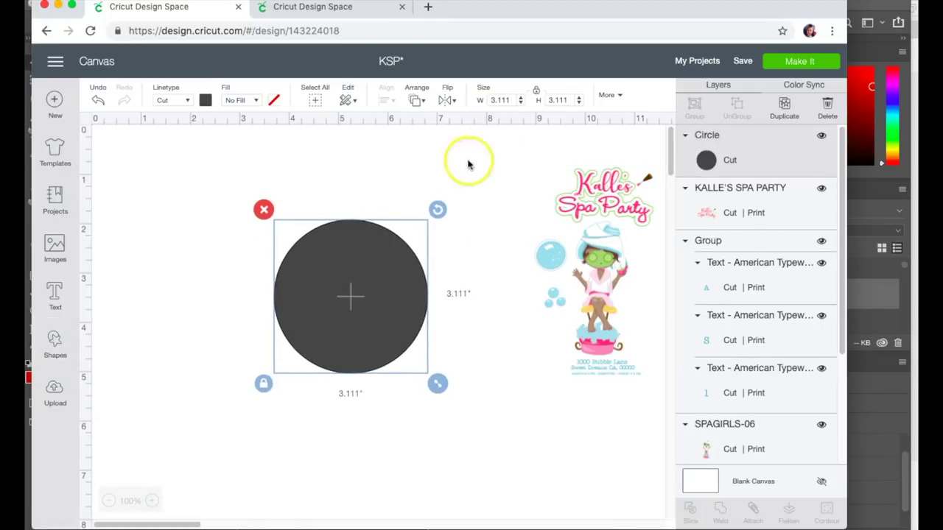
{"action": "left_click", "coordinate": [507, 100]}
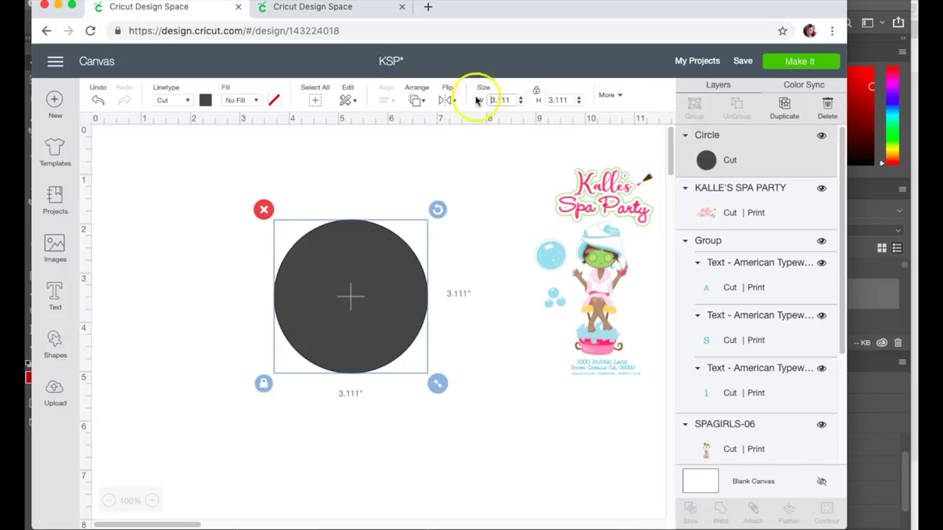
{"action": "left_click", "coordinate": [536, 90]}
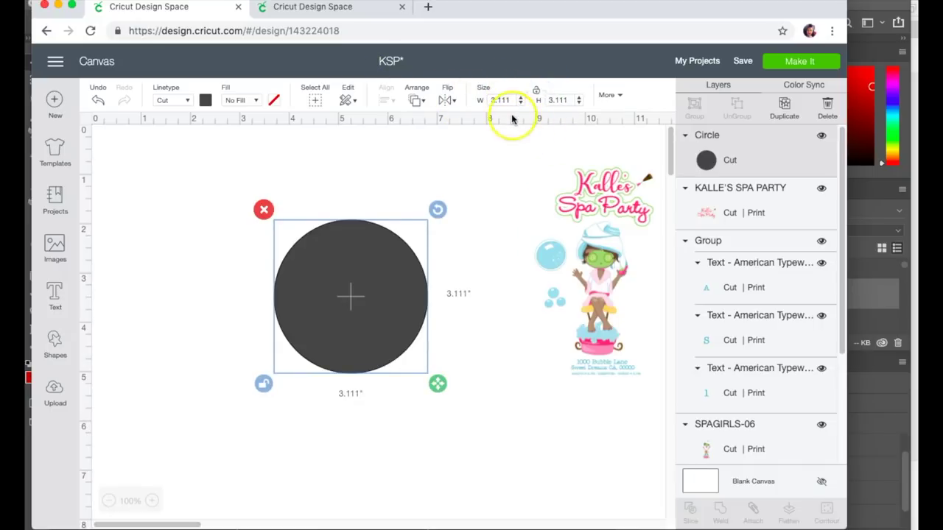
{"action": "left_click", "coordinate": [510, 100]}
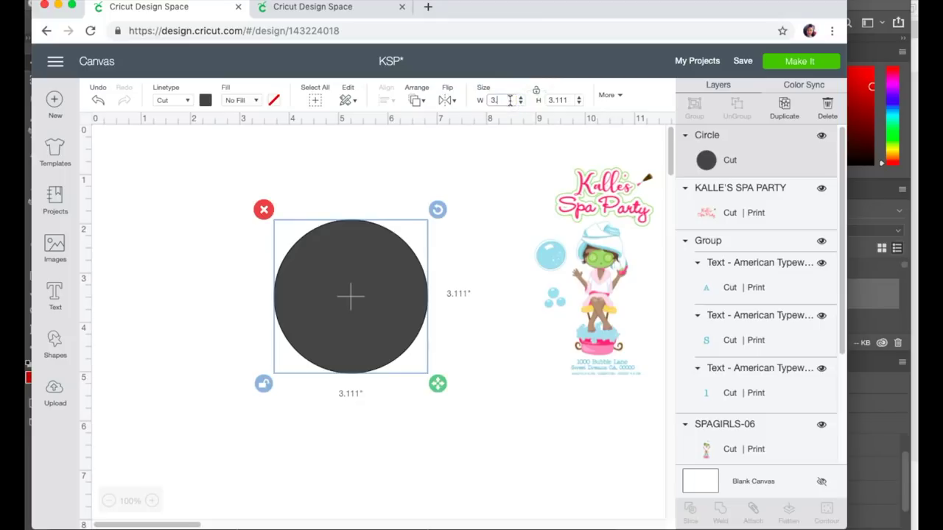
{"action": "type", "text": "3.7"}
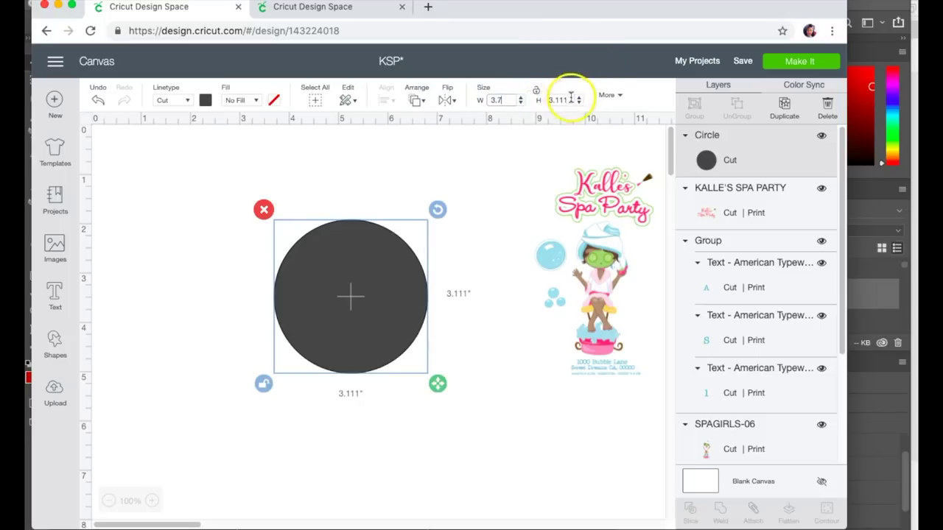
{"action": "key", "text": "Tab"}
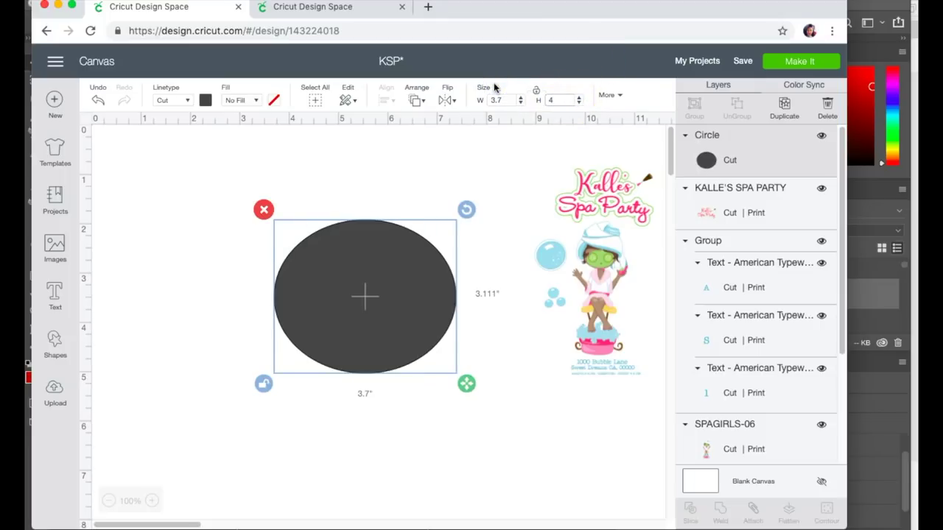
{"action": "type", "text": "4.7"}
{"action": "key", "text": "Return"}
Change the oval's fill from none to Print
{"action": "left_click", "coordinate": [713, 488]}
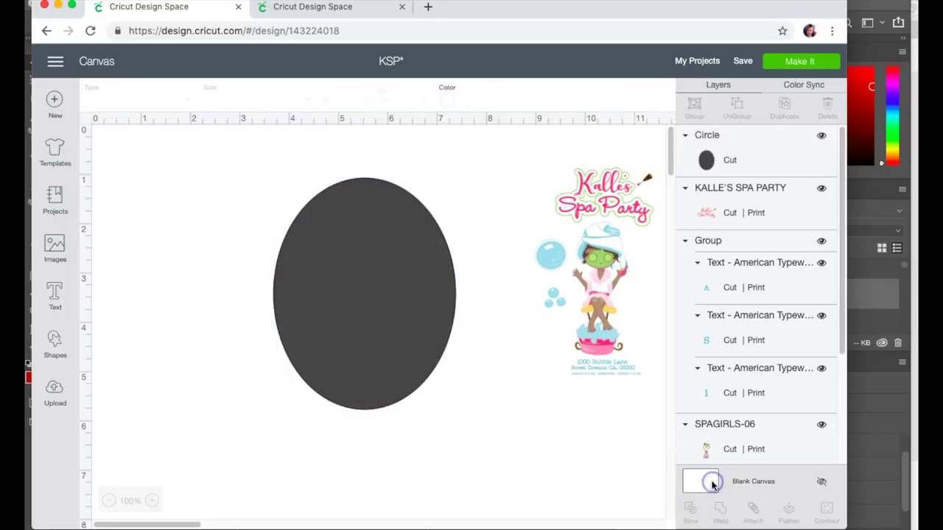
{"action": "left_click", "coordinate": [400, 264]}
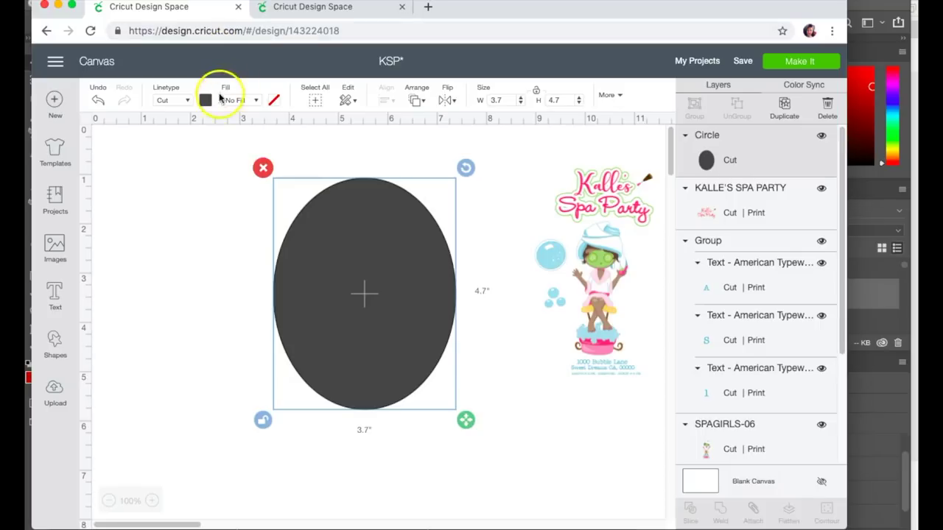
{"action": "left_click", "coordinate": [244, 100]}
{"action": "left_click", "coordinate": [249, 136]}
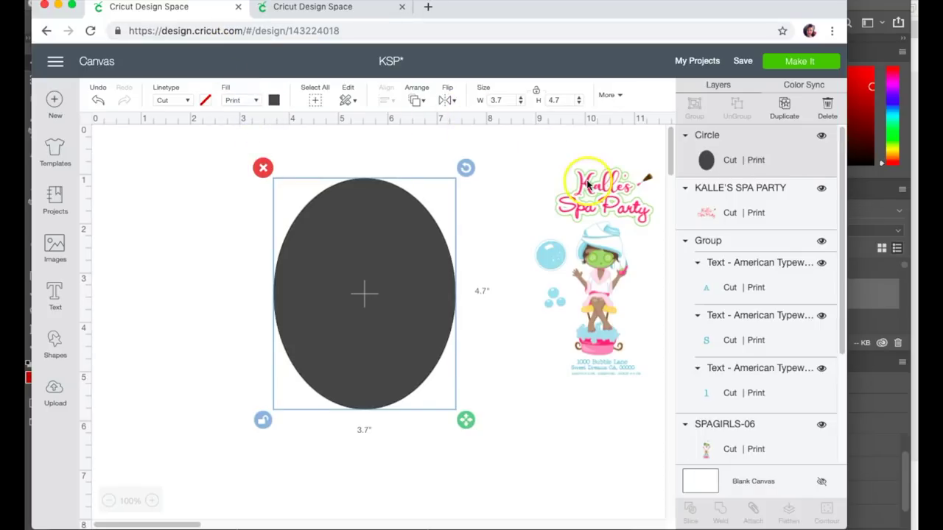
Place the title on top of the oval and send the oval to the back
{"action": "left_click", "coordinate": [582, 213]}
{"action": "left_click_drag", "start_coordinate": [583, 213], "coordinate": [347, 238]}
{"action": "left_click", "coordinate": [405, 362]}
{"action": "right_click", "coordinate": [404, 361]}
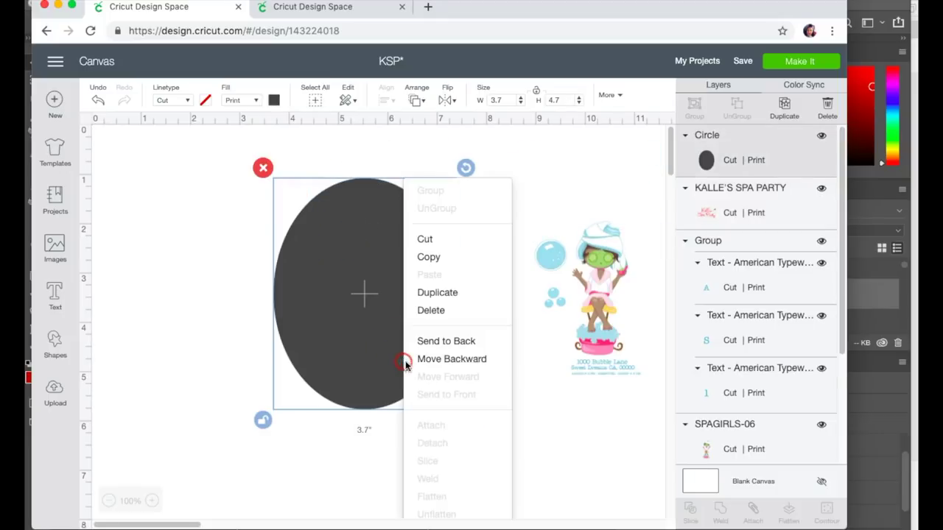
{"action": "left_click", "coordinate": [444, 340]}
{"action": "left_click", "coordinate": [374, 210]}
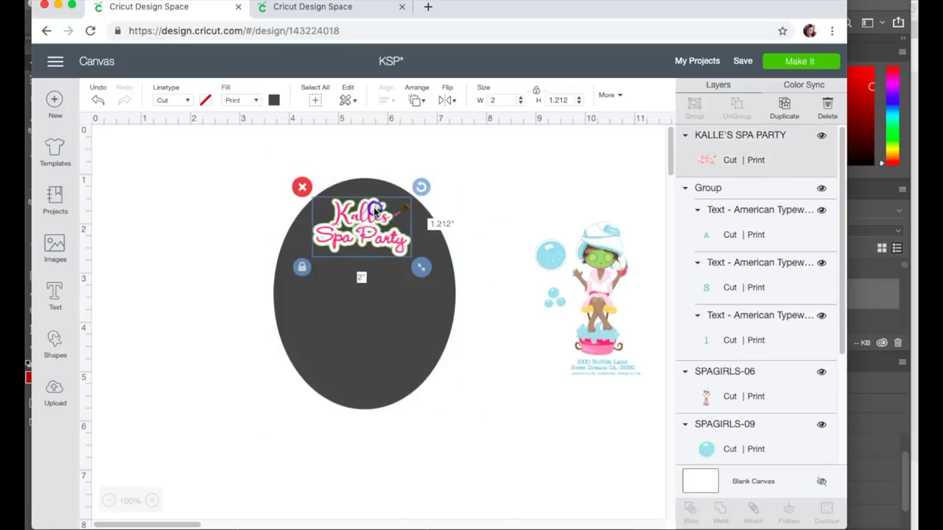
{"action": "left_click_drag", "start_coordinate": [374, 210], "coordinate": [370, 225]}
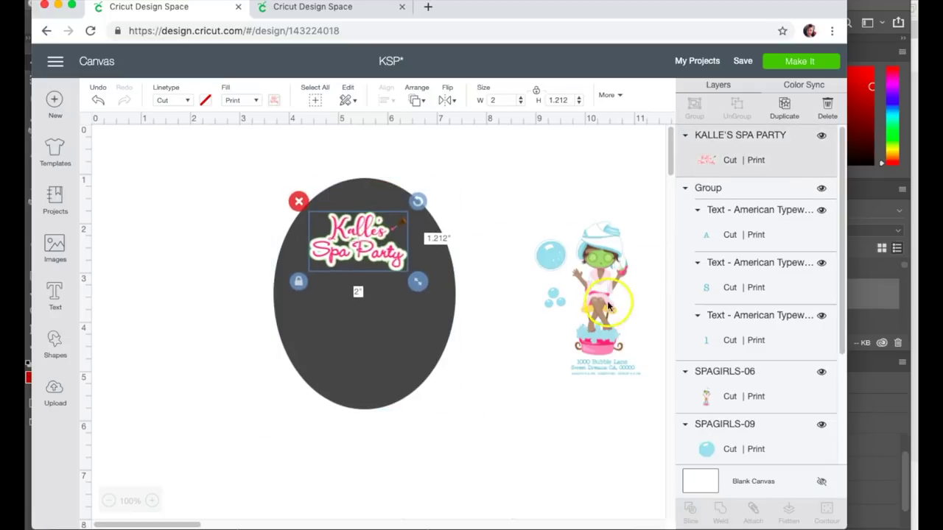
Move the spa girl, blue bubble, small bubble cluster and address text onto the oval
{"action": "left_click_drag", "start_coordinate": [609, 306], "coordinate": [349, 351]}
{"action": "left_click_drag", "start_coordinate": [551, 237], "coordinate": [318, 234]}
{"action": "left_click", "coordinate": [388, 245]}
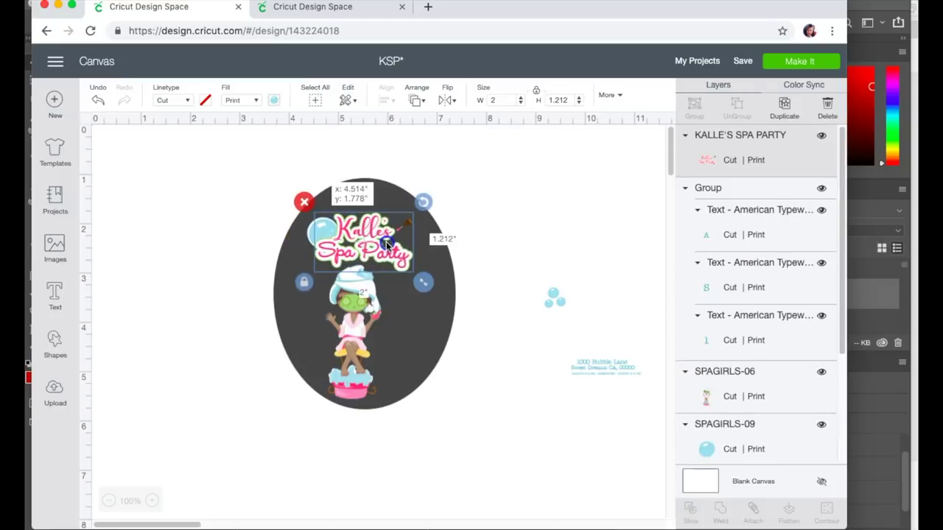
{"action": "left_click_drag", "start_coordinate": [554, 297], "coordinate": [325, 362]}
{"action": "left_click", "coordinate": [467, 372]}
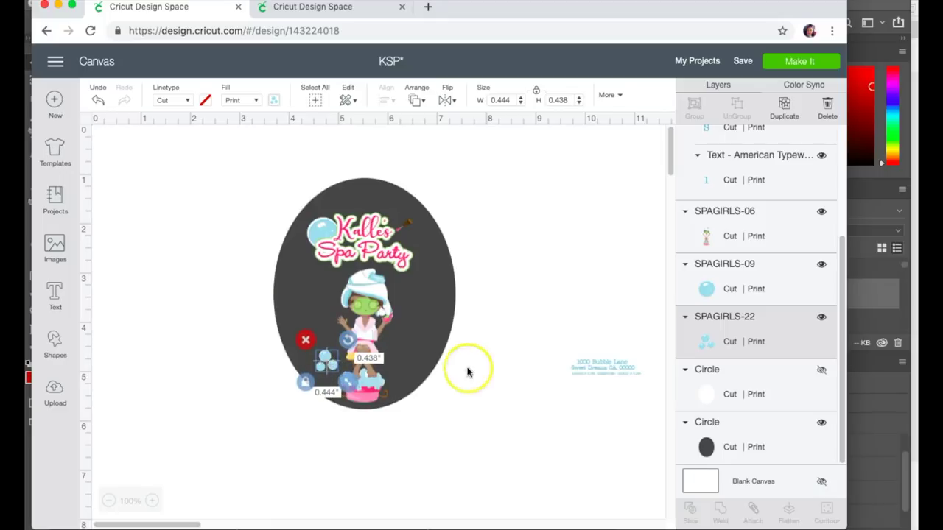
{"action": "left_click", "coordinate": [596, 366]}
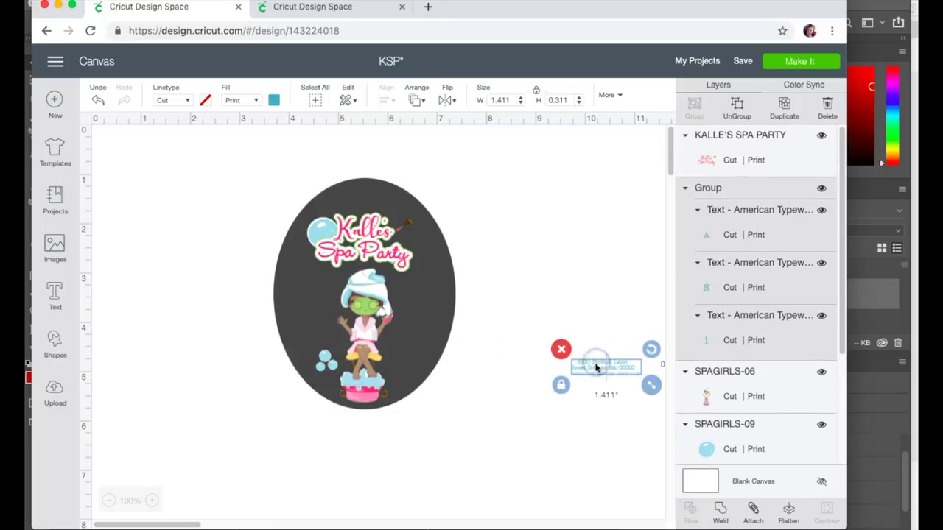
{"action": "left_click_drag", "start_coordinate": [596, 366], "coordinate": [353, 373]}
Shift the oval slightly right and add a text line reading 'YOU ARE INVITED TO:'
{"action": "left_click", "coordinate": [396, 349]}
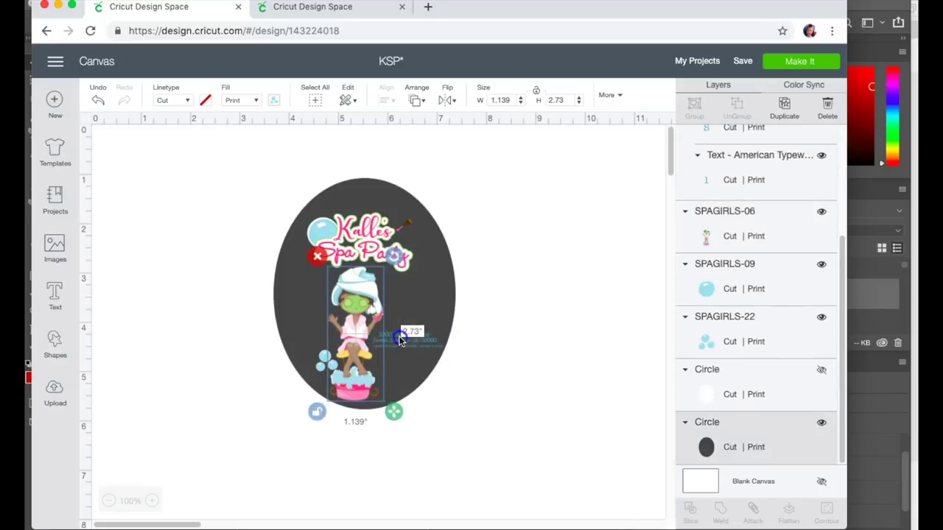
{"action": "left_click_drag", "start_coordinate": [396, 338], "coordinate": [402, 341]}
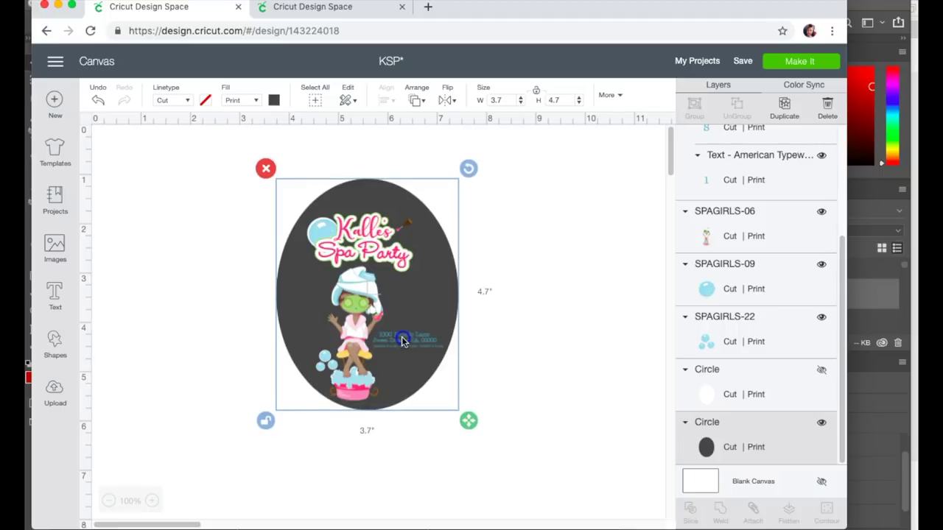
{"action": "left_click", "coordinate": [54, 295]}
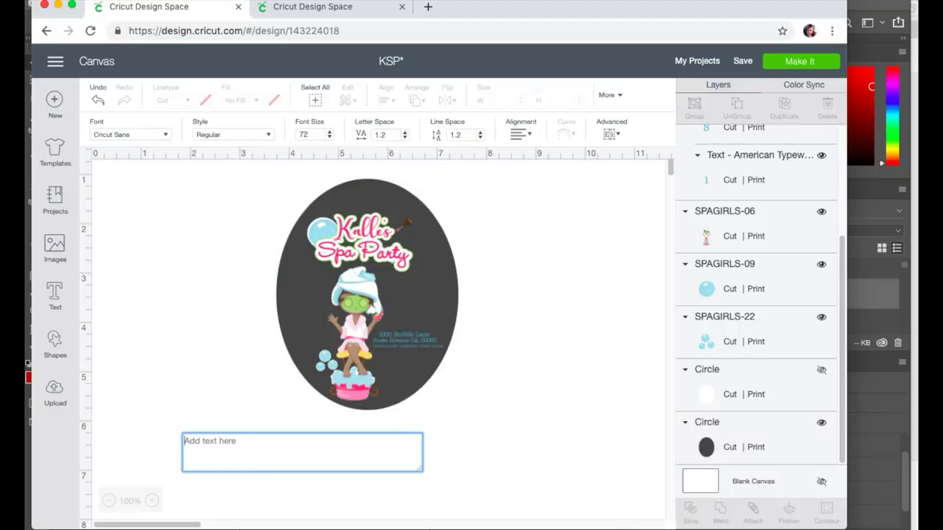
{"action": "type", "text": "YOU A"}
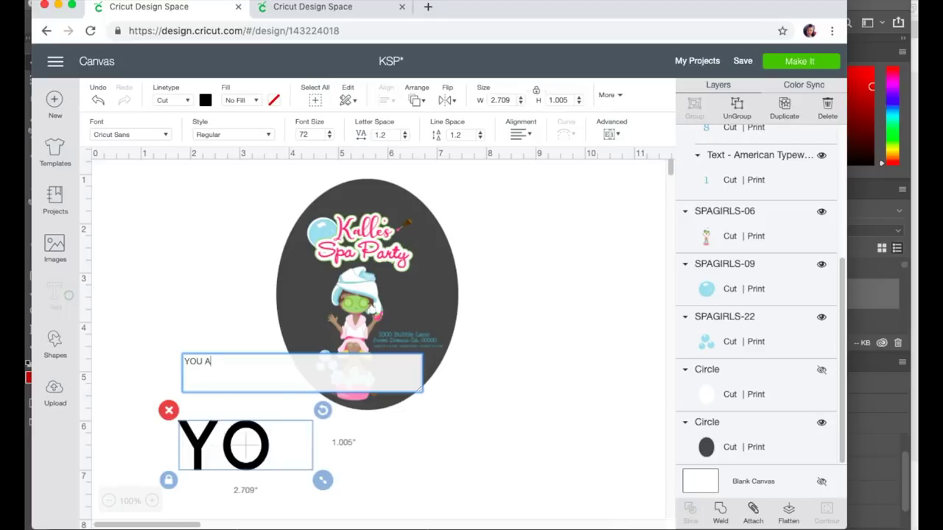
{"action": "type", "text": "RE IN"}
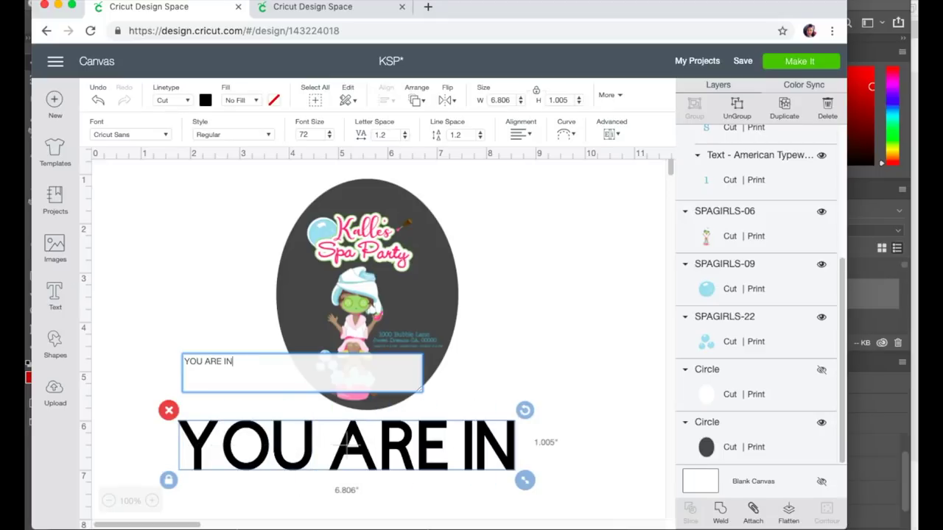
{"action": "type", "text": "VITED TO:"}
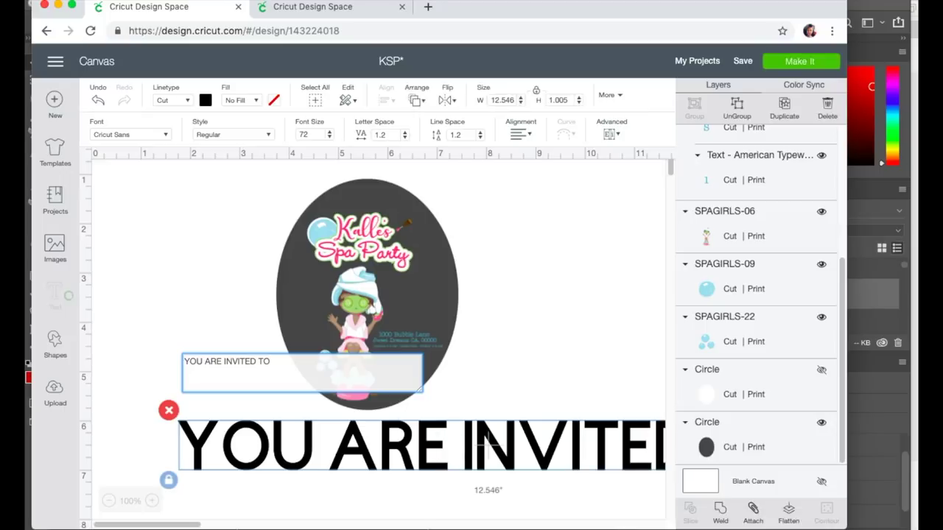
Set the headline font to American Typewriter with zero letter spacing
{"action": "left_click", "coordinate": [164, 134]}
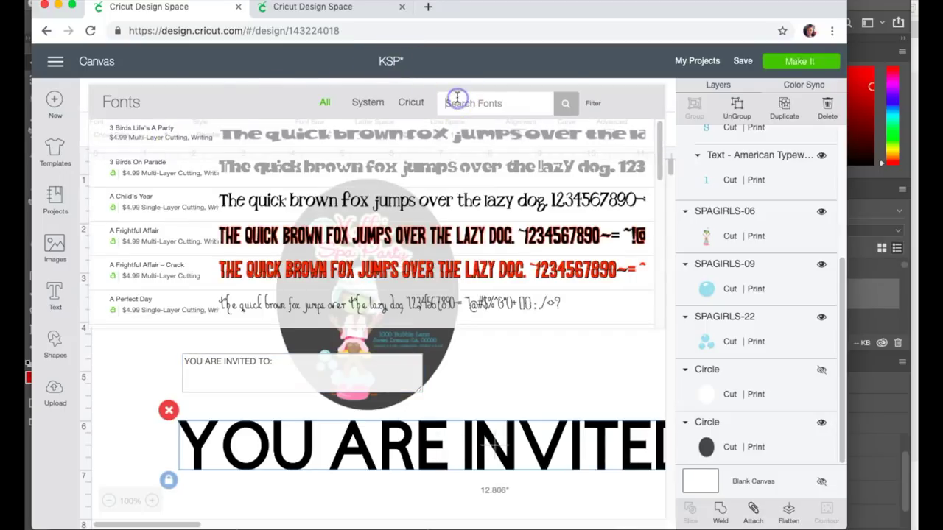
{"action": "left_click", "coordinate": [456, 97]}
{"action": "type", "text": "AMERIC"}
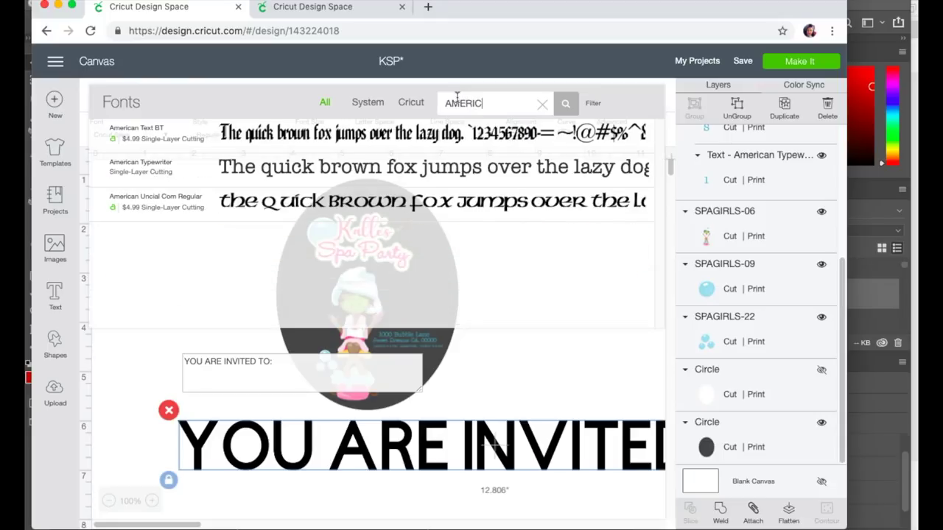
{"action": "left_click", "coordinate": [344, 170]}
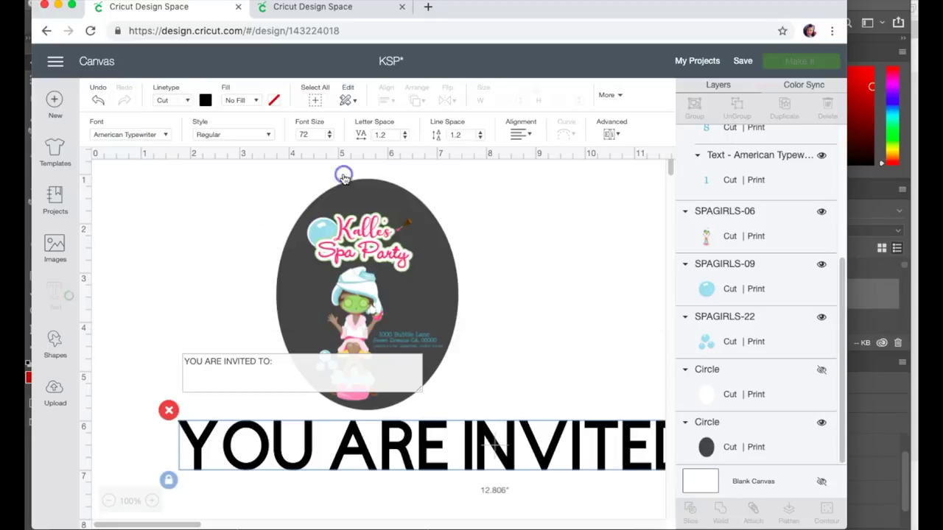
{"action": "left_click", "coordinate": [315, 337]}
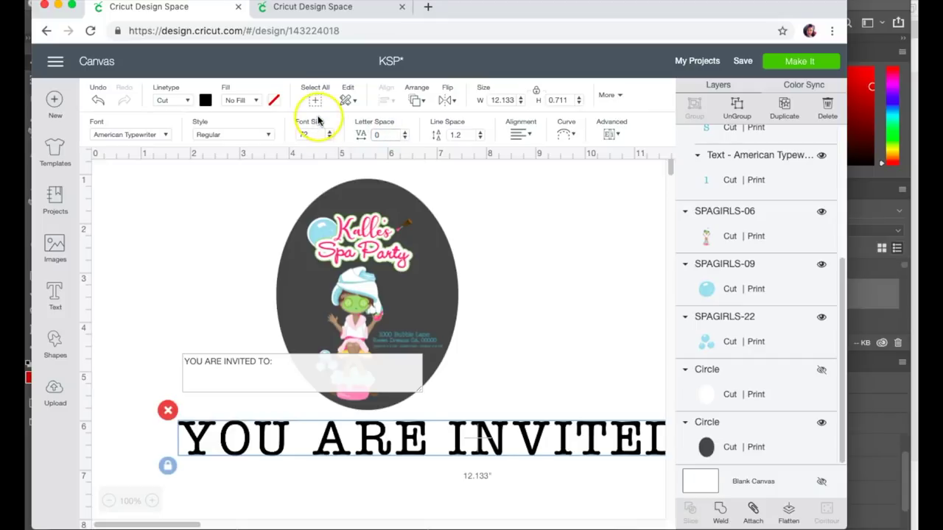
{"action": "key", "text": "Return"}
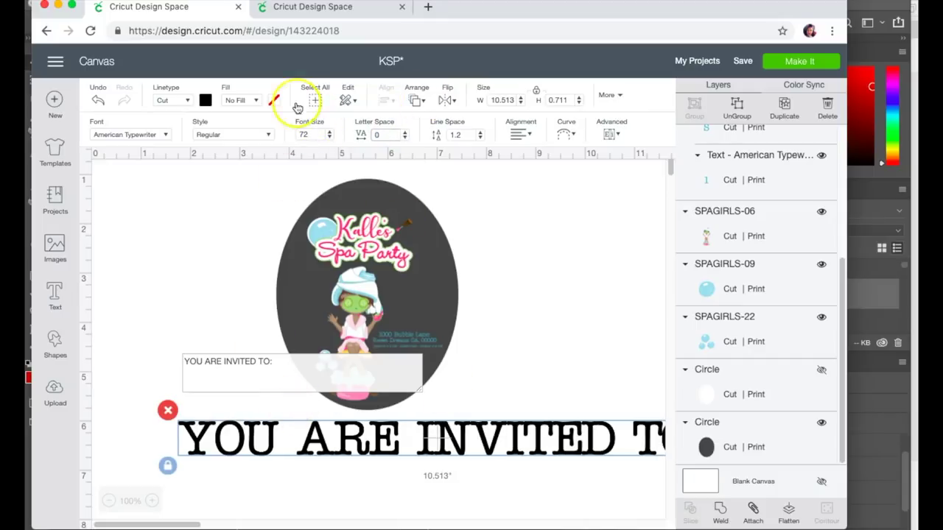
Give the headline a teal Print fill and move it onto the oval
{"action": "left_click", "coordinate": [263, 99]}
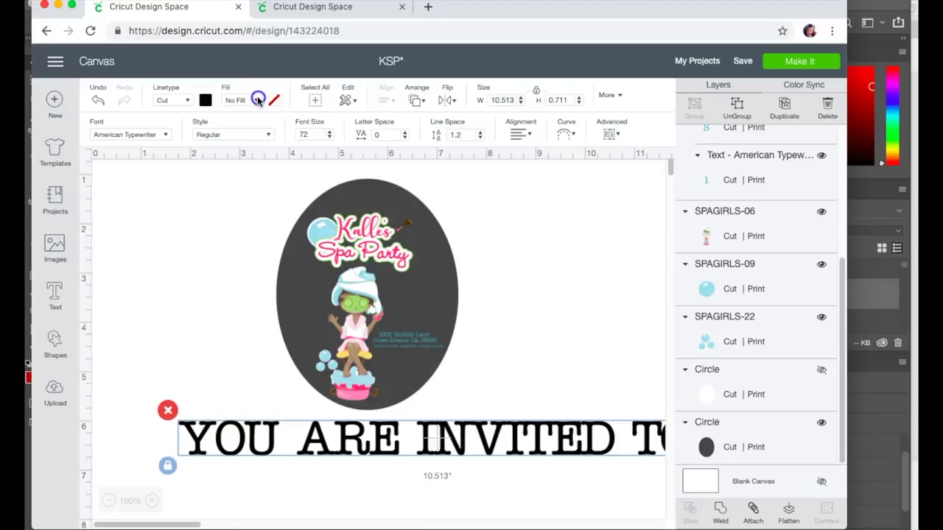
{"action": "left_click", "coordinate": [258, 135]}
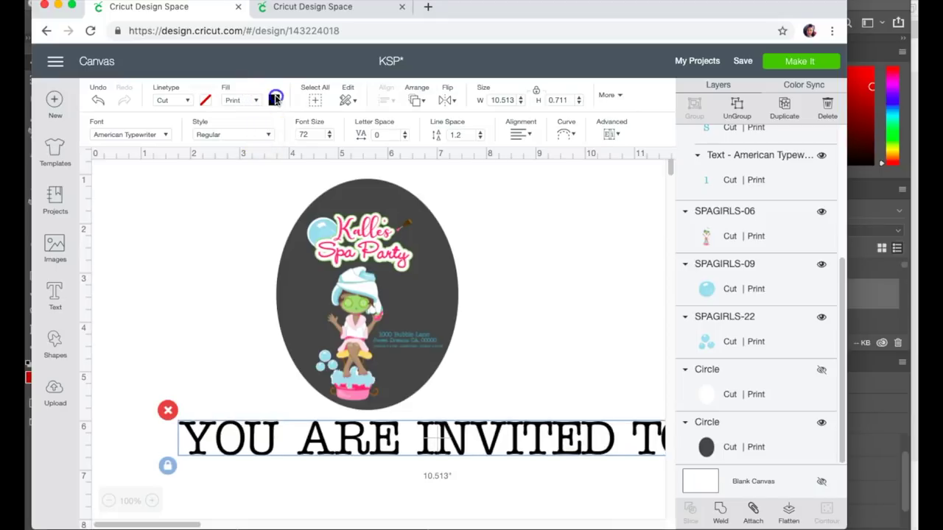
{"action": "left_click", "coordinate": [273, 99]}
{"action": "left_click", "coordinate": [322, 177]}
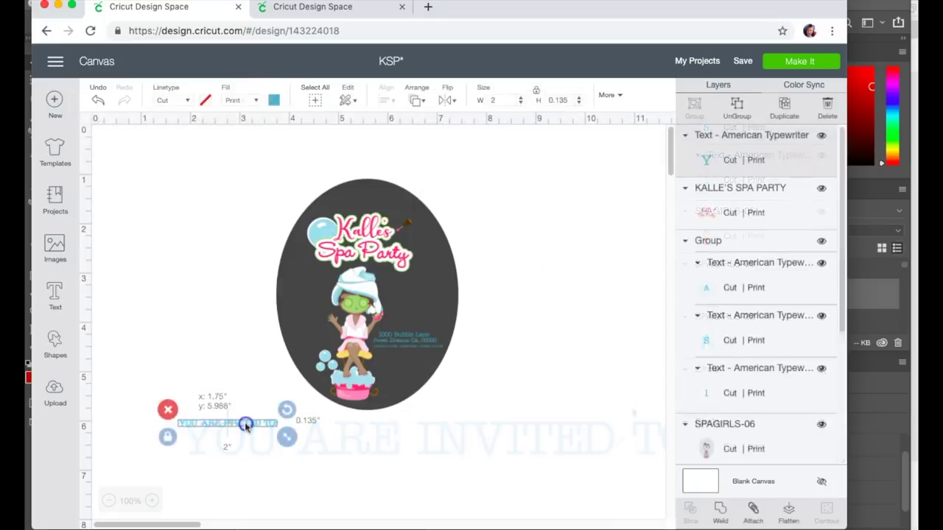
{"action": "left_click_drag", "start_coordinate": [242, 426], "coordinate": [343, 208]}
Place the headline near the oval's top, nudge the bubbles up-left and the spa girl right
{"action": "left_click", "coordinate": [303, 275]}
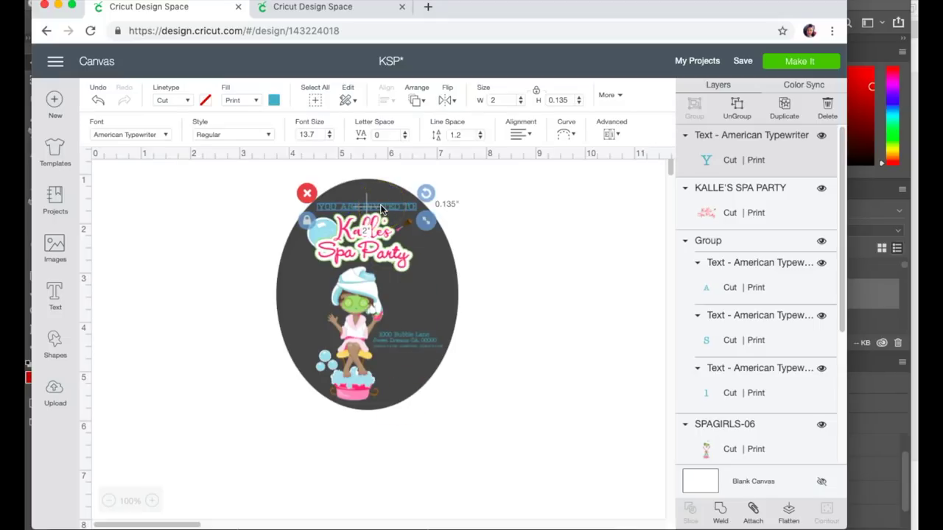
{"action": "left_click", "coordinate": [352, 350]}
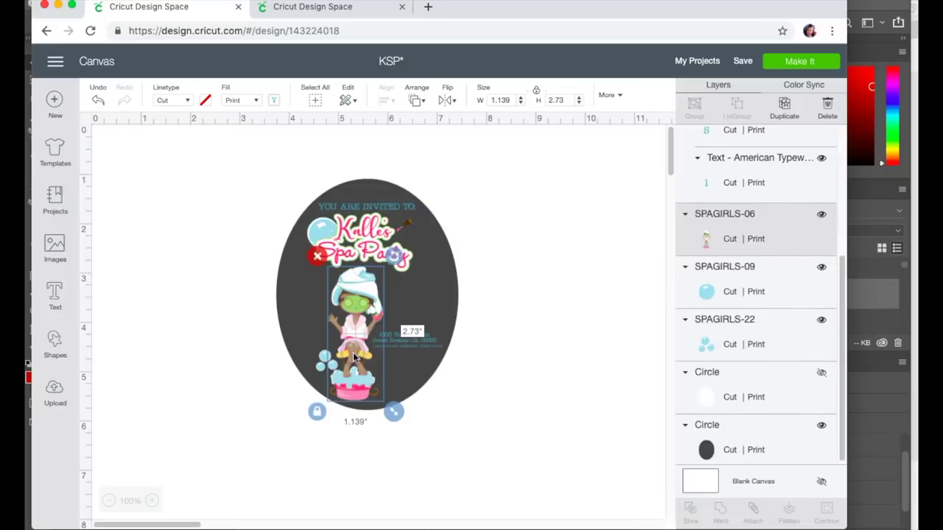
{"action": "left_click", "coordinate": [317, 362]}
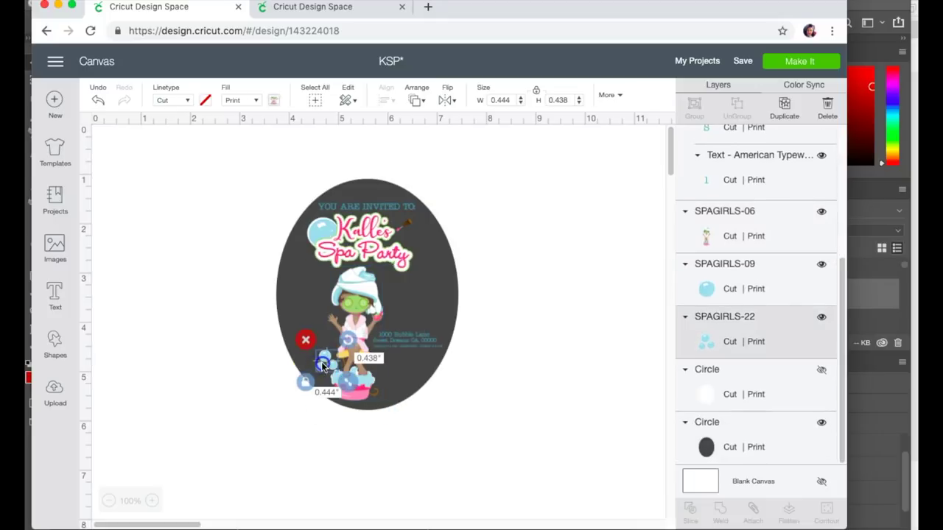
{"action": "left_click_drag", "start_coordinate": [322, 366], "coordinate": [316, 360]}
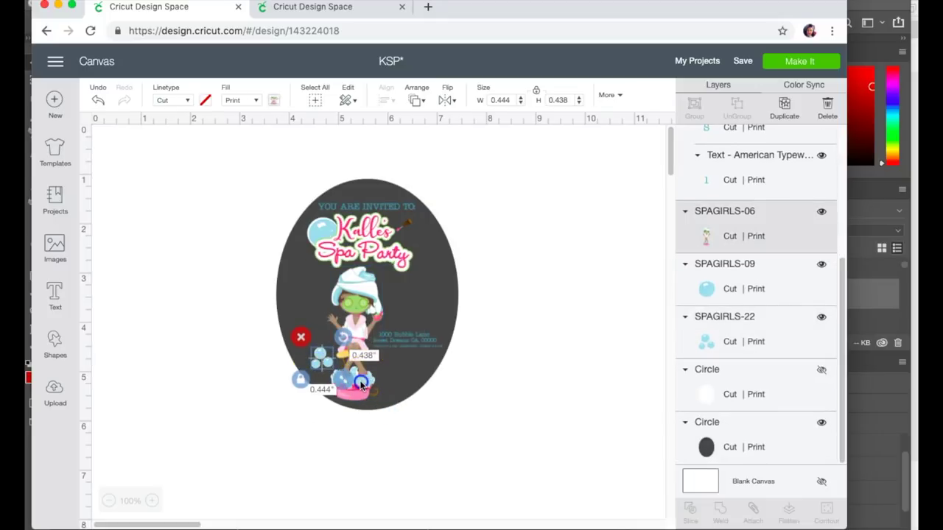
{"action": "left_click_drag", "start_coordinate": [361, 384], "coordinate": [365, 384]}
{"action": "left_click", "coordinate": [562, 368]}
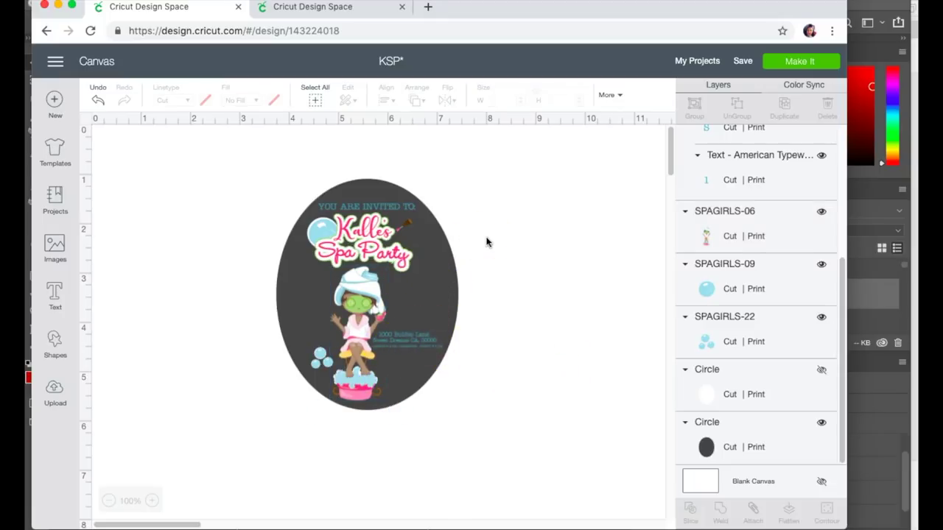
Remove the dark fill colour from the oval
{"action": "left_click", "coordinate": [480, 370]}
{"action": "left_click", "coordinate": [489, 438]}
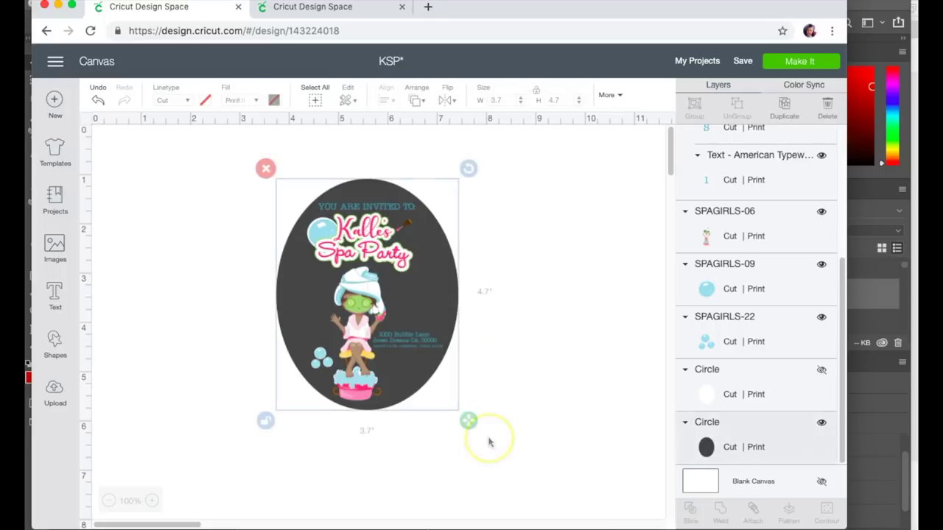
{"action": "left_click", "coordinate": [273, 99]}
{"action": "left_click", "coordinate": [288, 177]}
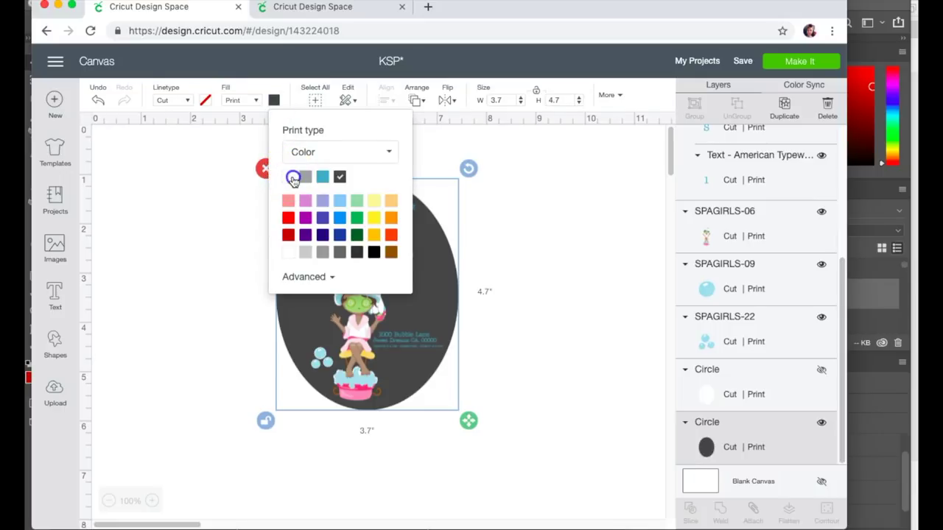
{"action": "left_click", "coordinate": [583, 406]}
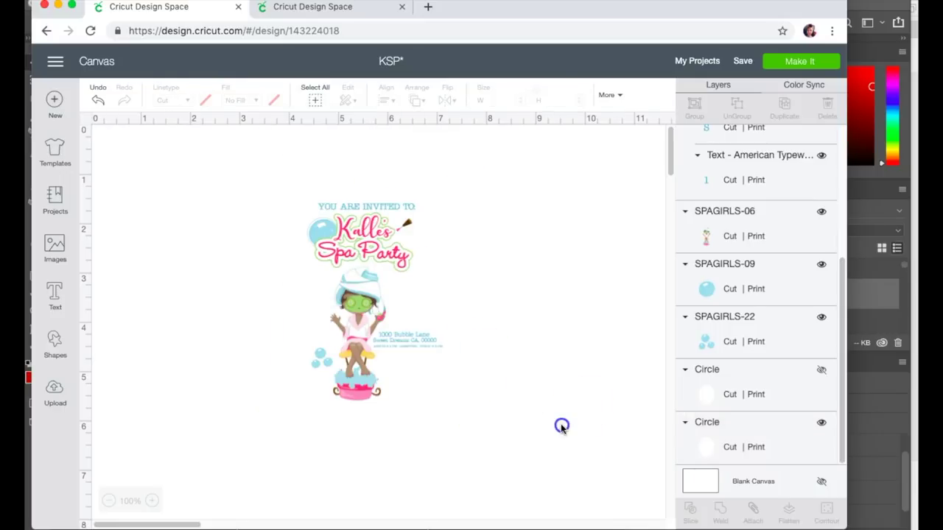
Select all the invitation pieces, flatten them into one printable image, and choose Make It
{"action": "left_click_drag", "start_coordinate": [562, 425], "coordinate": [365, 354]}
{"action": "left_click_drag", "start_coordinate": [229, 197], "coordinate": [224, 181]}
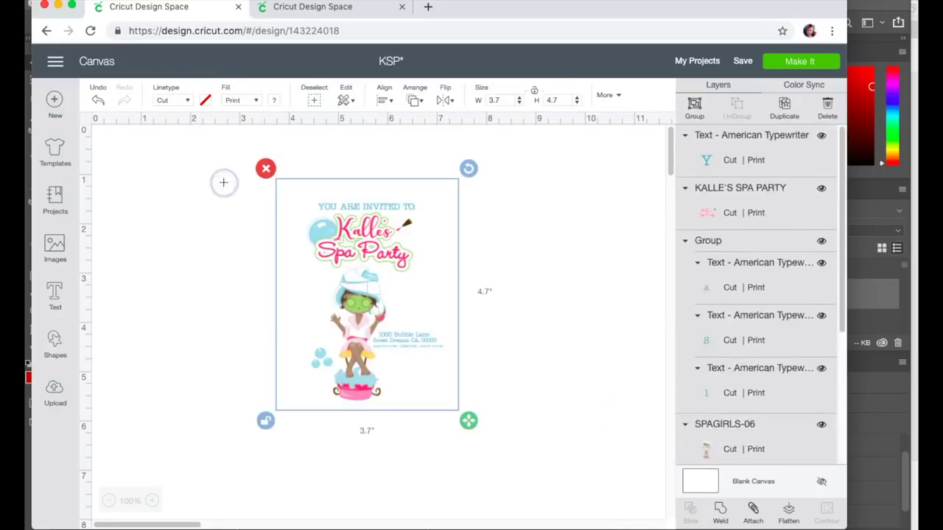
{"action": "left_click", "coordinate": [790, 511]}
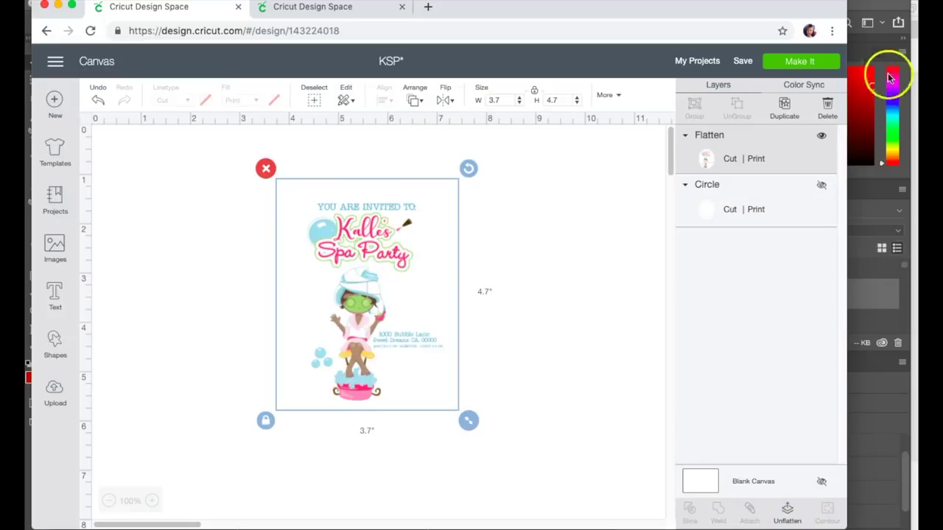
{"action": "left_click", "coordinate": [814, 63]}
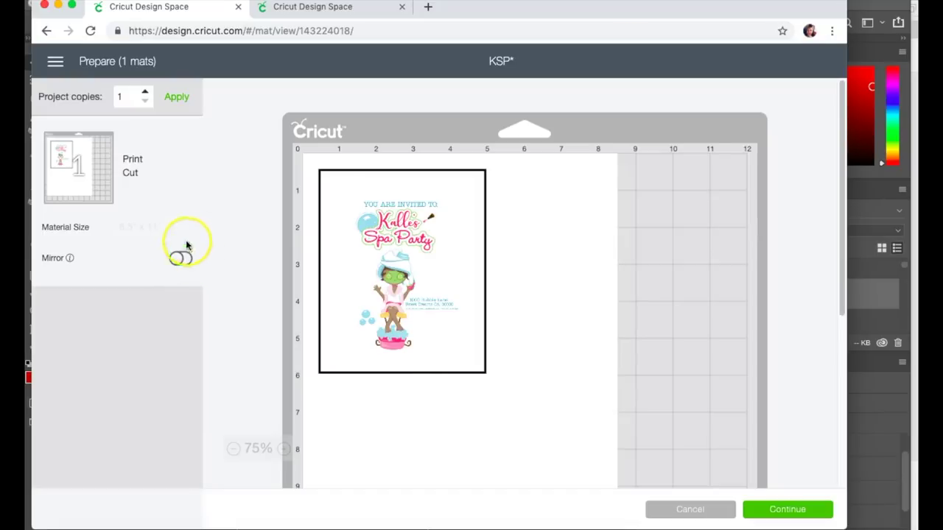
Set project copies to 2, apply, and continue to the print step
{"action": "left_click", "coordinate": [145, 92]}
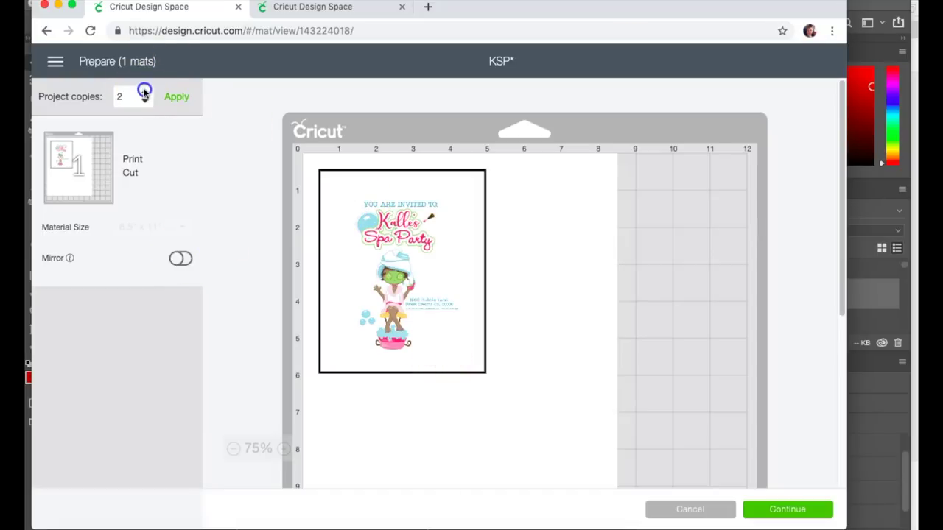
{"action": "left_click", "coordinate": [176, 97]}
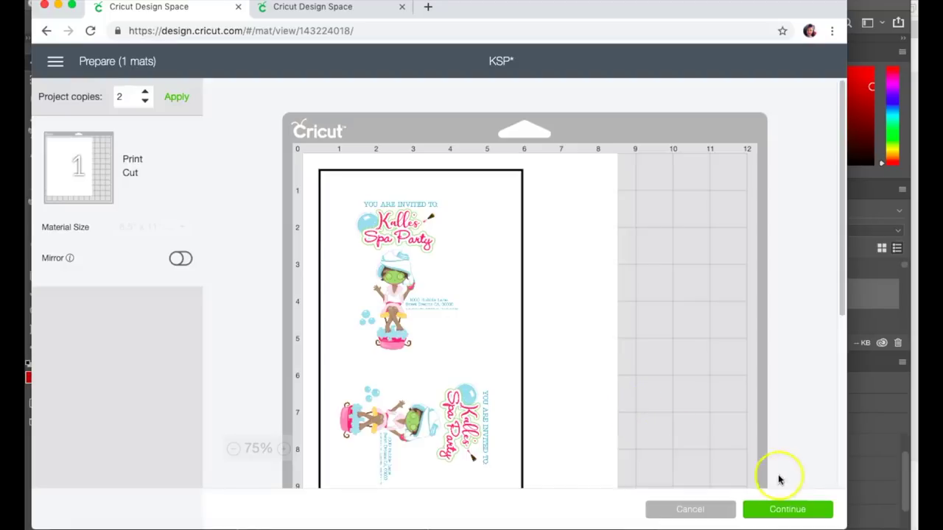
{"action": "left_click", "coordinate": [786, 510]}
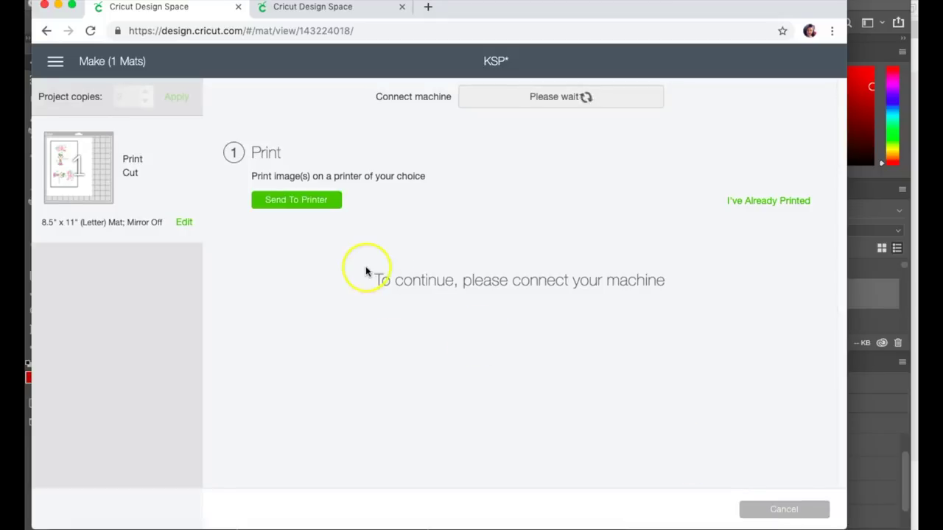
Send the mat to the printer with Use System Dialog turned on
{"action": "left_click", "coordinate": [315, 199]}
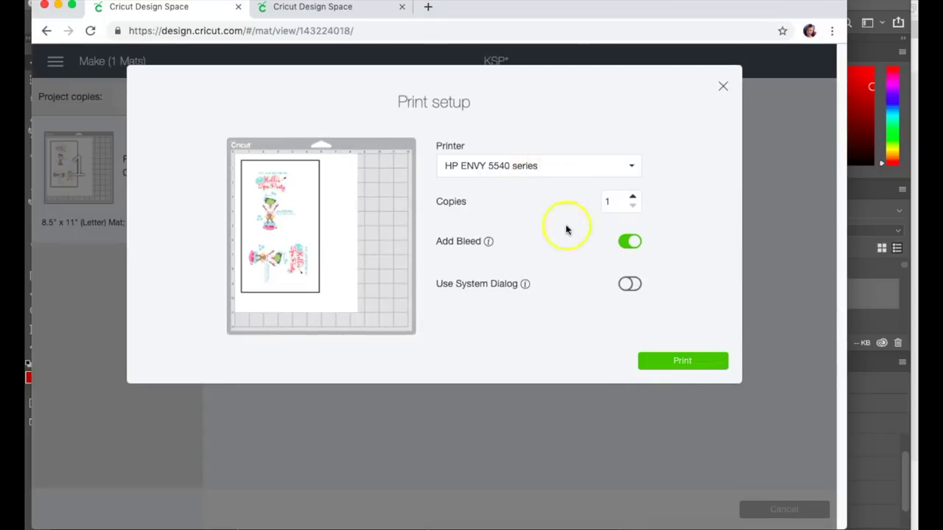
{"action": "left_click", "coordinate": [632, 285]}
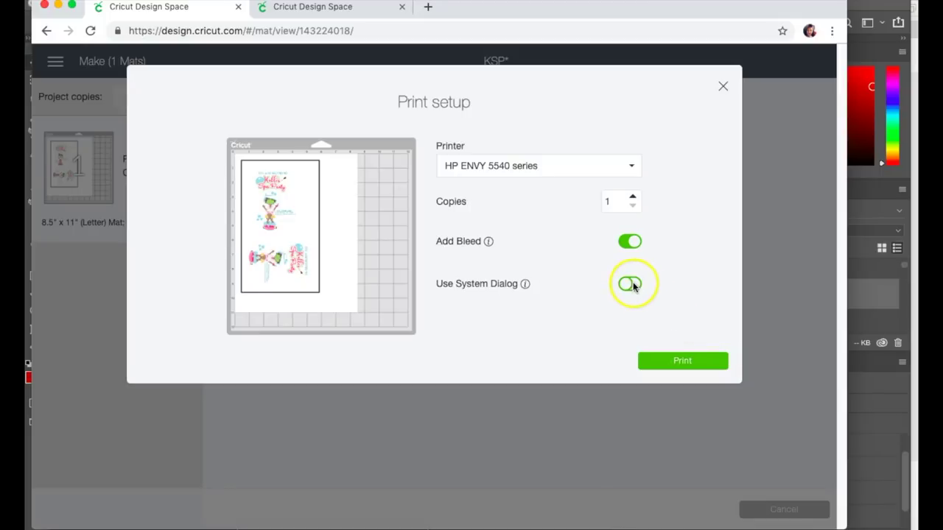
{"action": "left_click", "coordinate": [630, 283]}
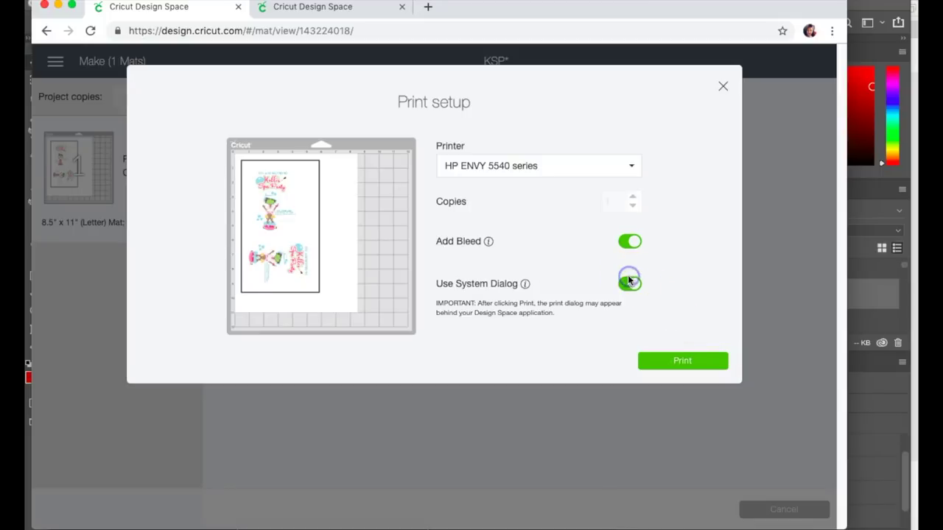
{"action": "left_click", "coordinate": [694, 365]}
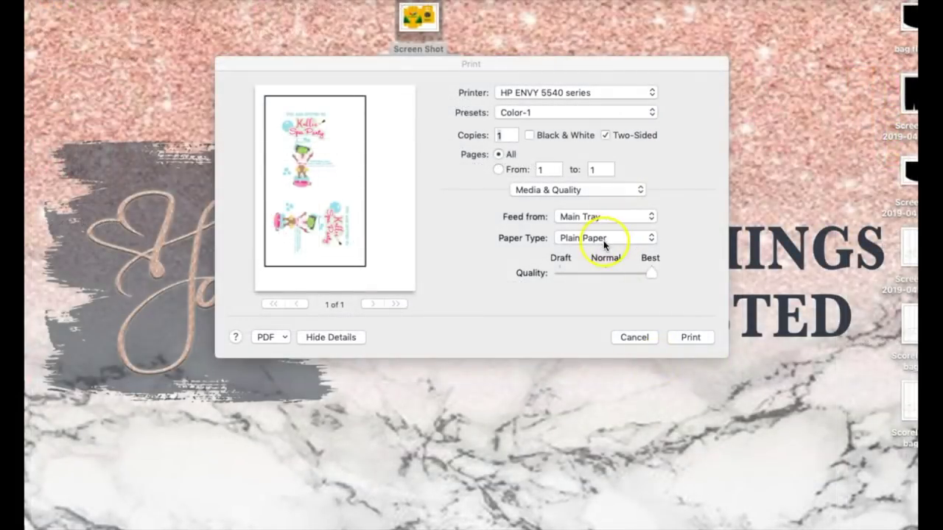
Choose Photo Glossy Paper as the paper type and print the sheet
{"action": "left_click", "coordinate": [604, 238]}
{"action": "left_click", "coordinate": [604, 225]}
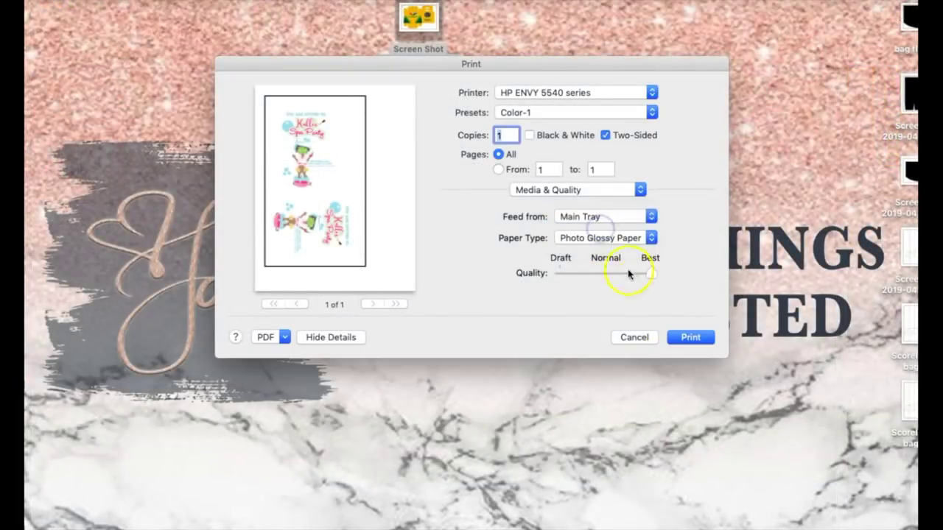
{"action": "left_click", "coordinate": [683, 340]}
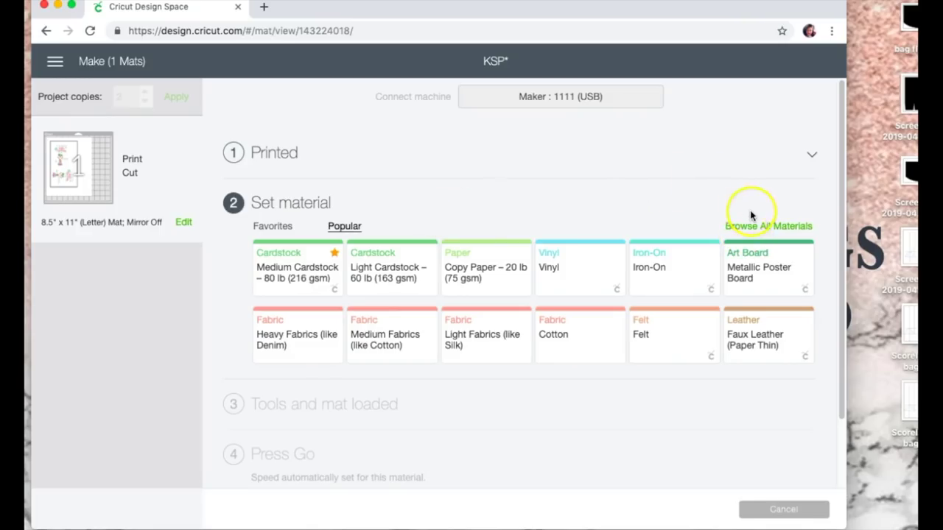
Search materials for 'CL', pick Clear Printable Sticker Paper, and set pressure to Less
{"action": "left_click", "coordinate": [755, 224]}
{"action": "left_click", "coordinate": [672, 129]}
{"action": "type", "text": "CLEAR"}
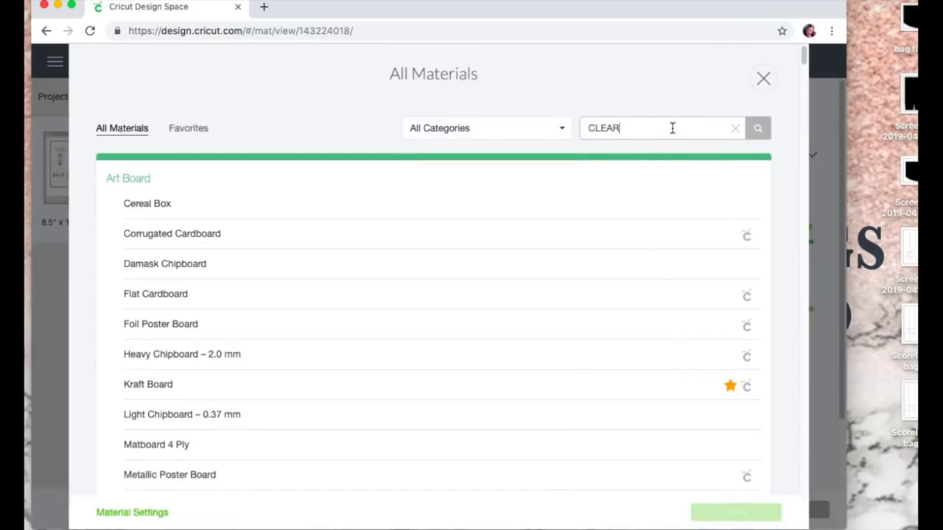
{"action": "left_click", "coordinate": [757, 127]}
{"action": "left_click", "coordinate": [656, 211]}
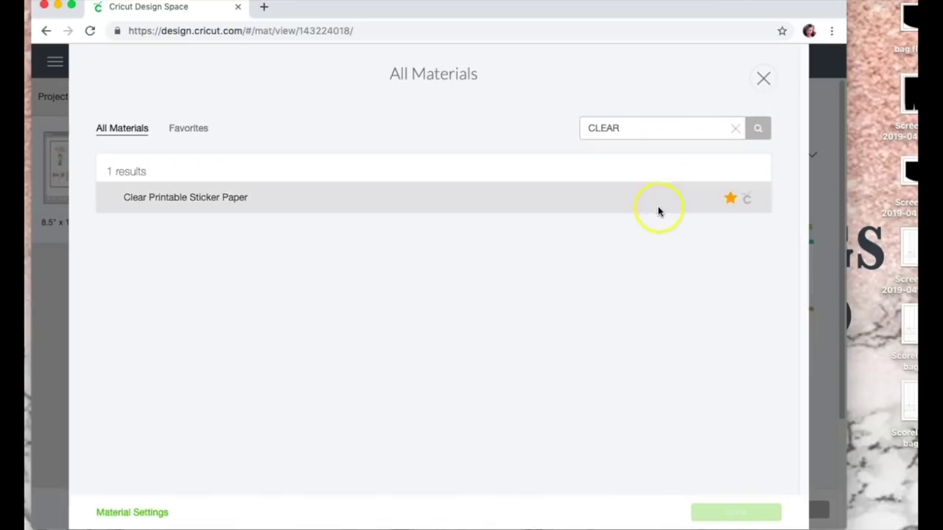
{"action": "left_click", "coordinate": [740, 512]}
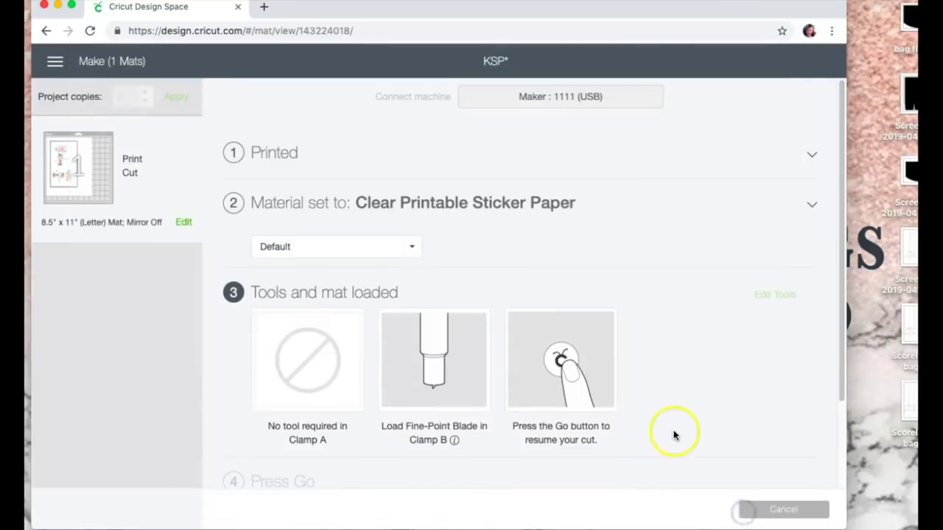
{"action": "left_click", "coordinate": [411, 243]}
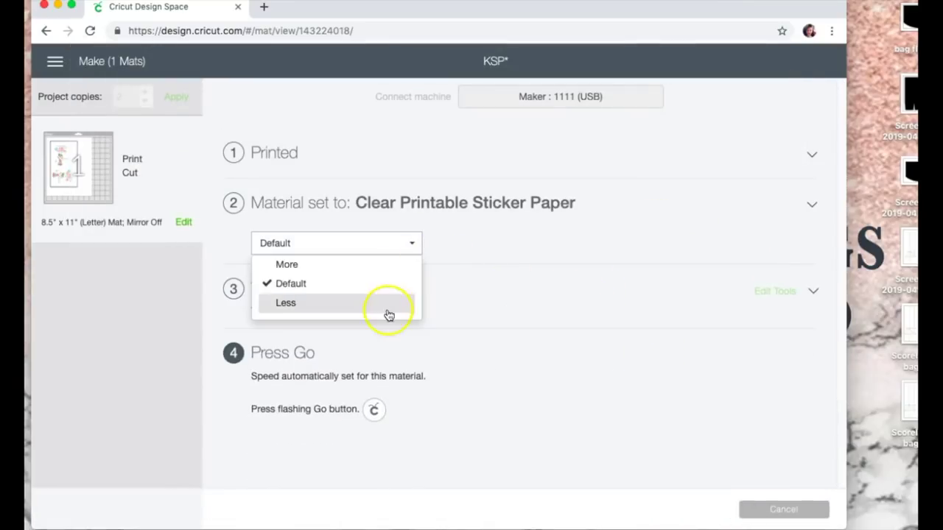